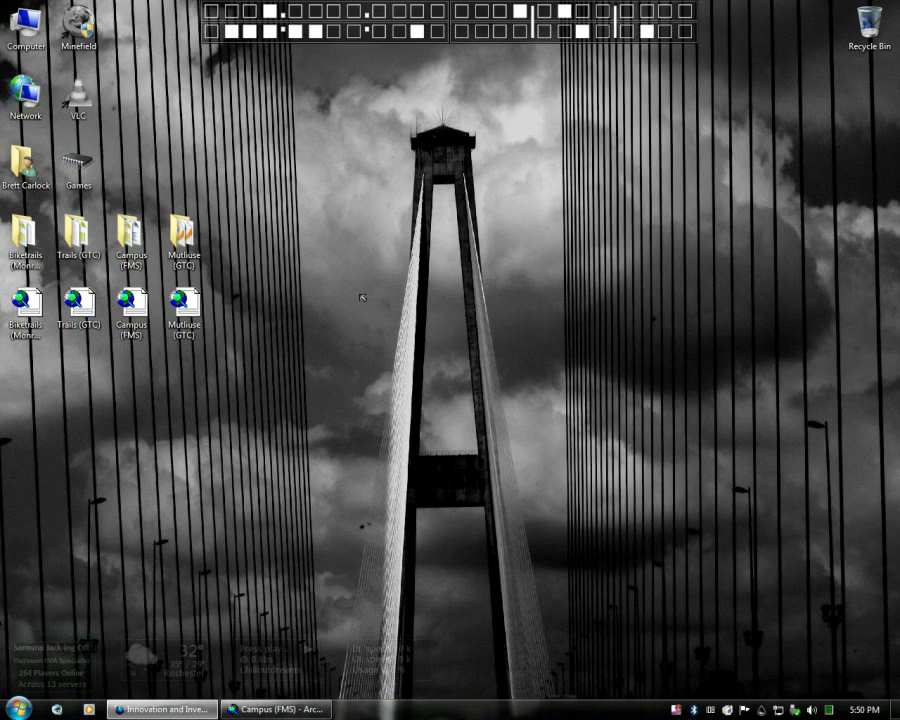
left_click(299, 712)
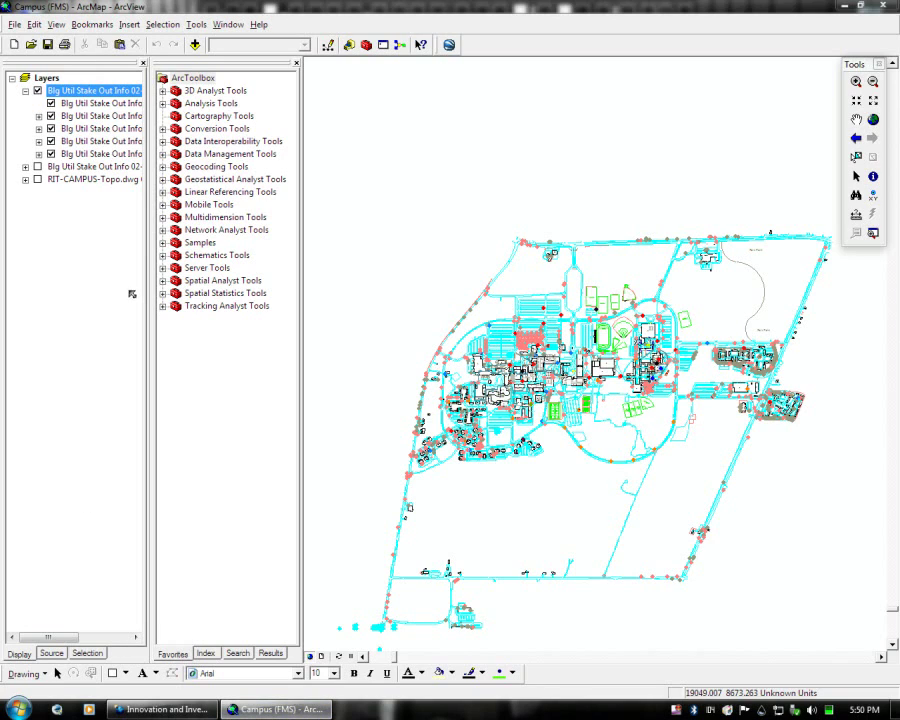
left_click(86, 181)
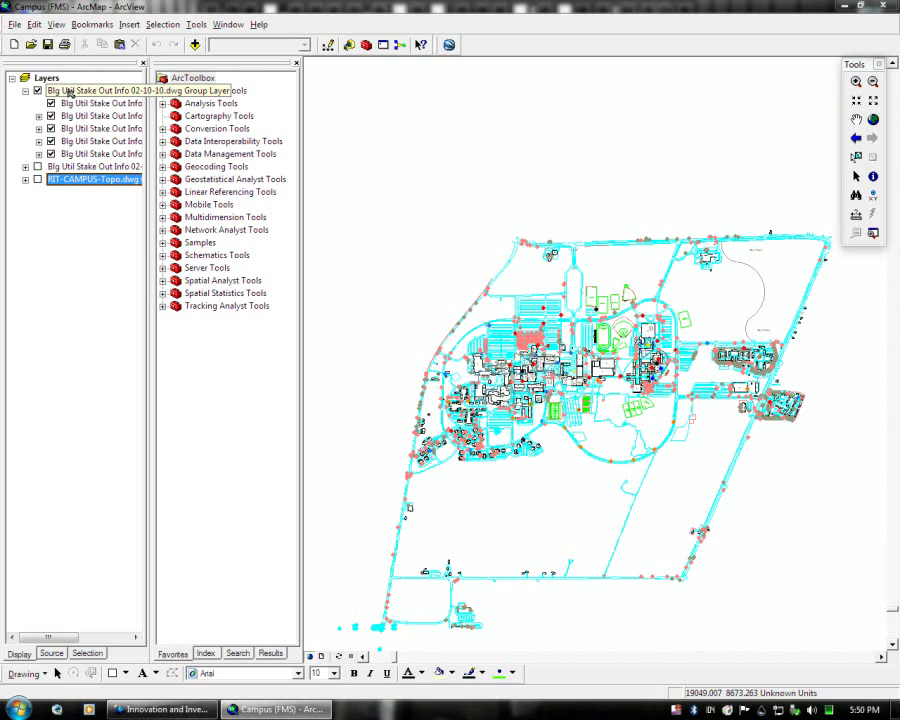
left_click_drag(68, 91, 171, 192)
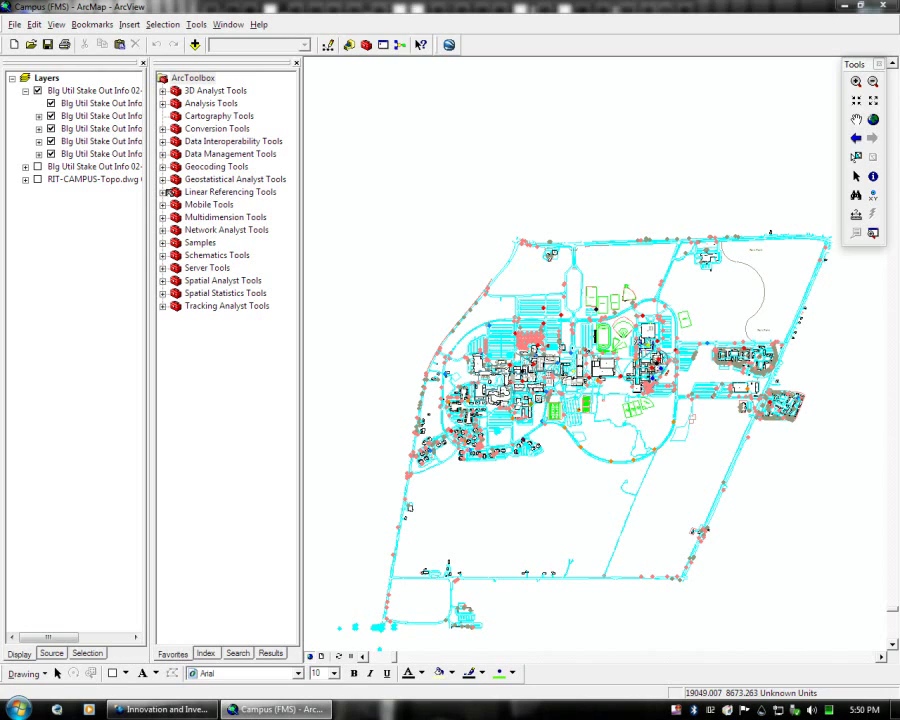
right_click(94, 91)
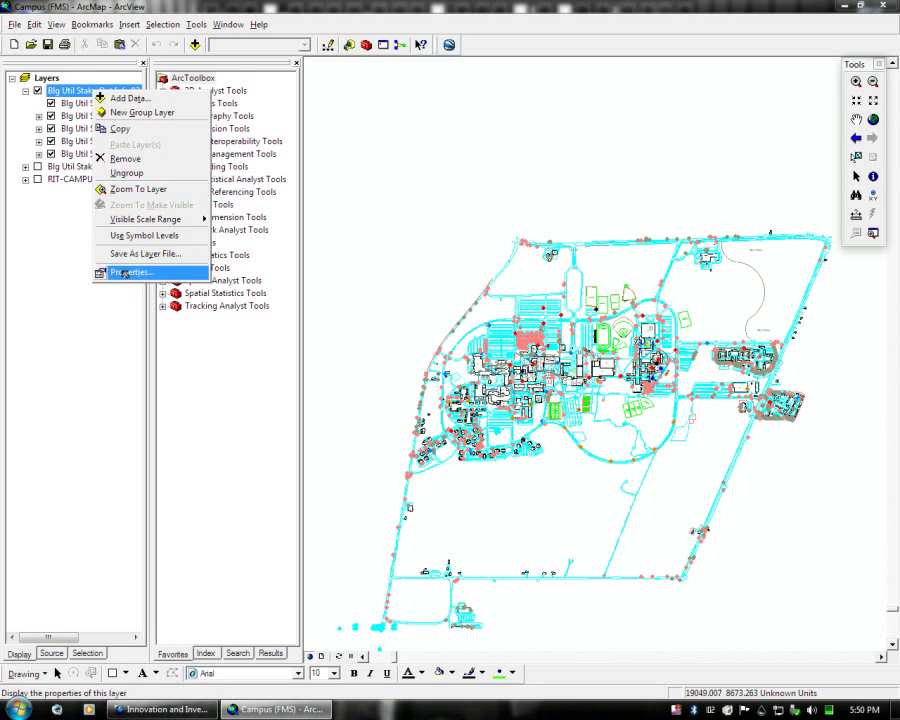
left_click(124, 272)
left_click(298, 227)
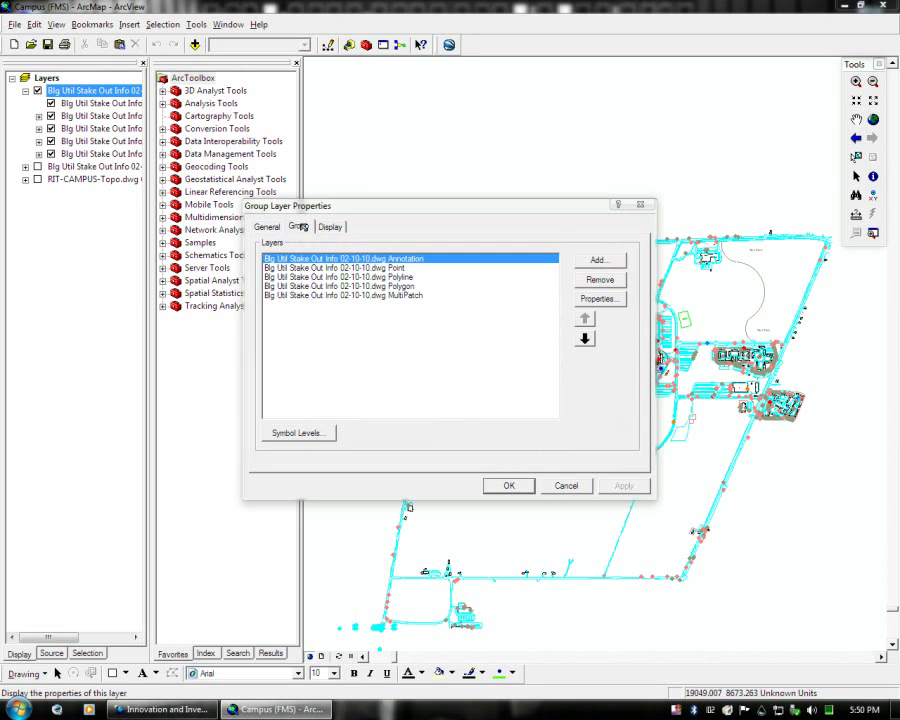
left_click(321, 228)
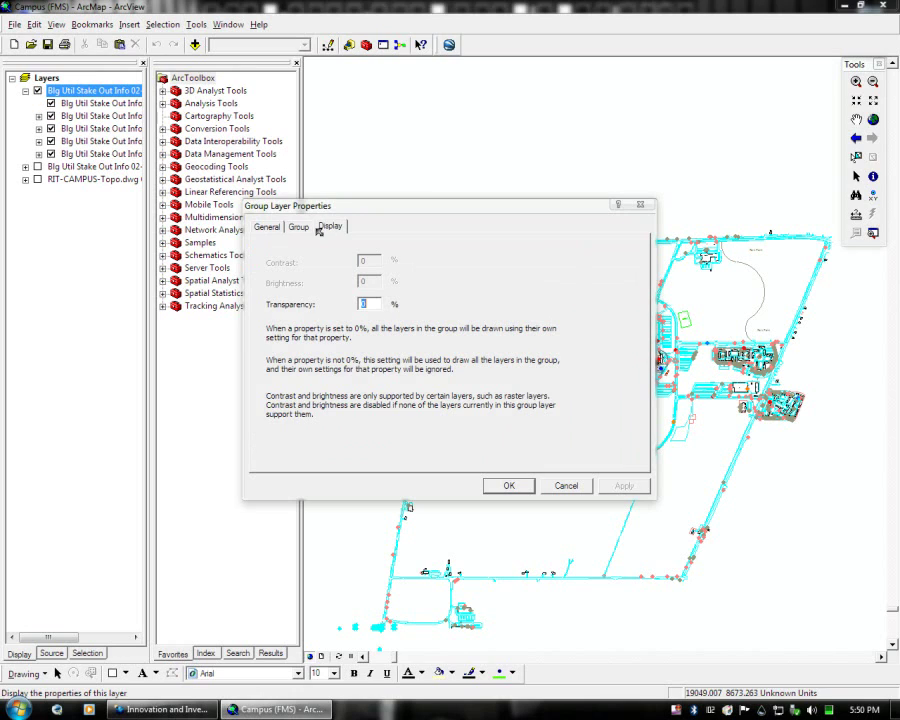
left_click(267, 227)
left_click(565, 486)
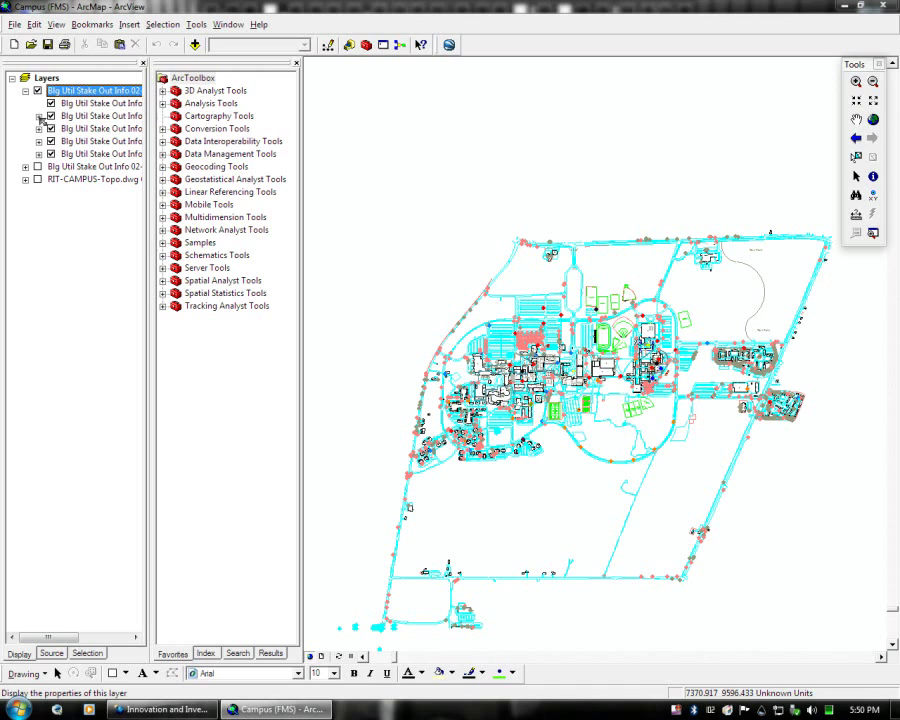
right_click(78, 116)
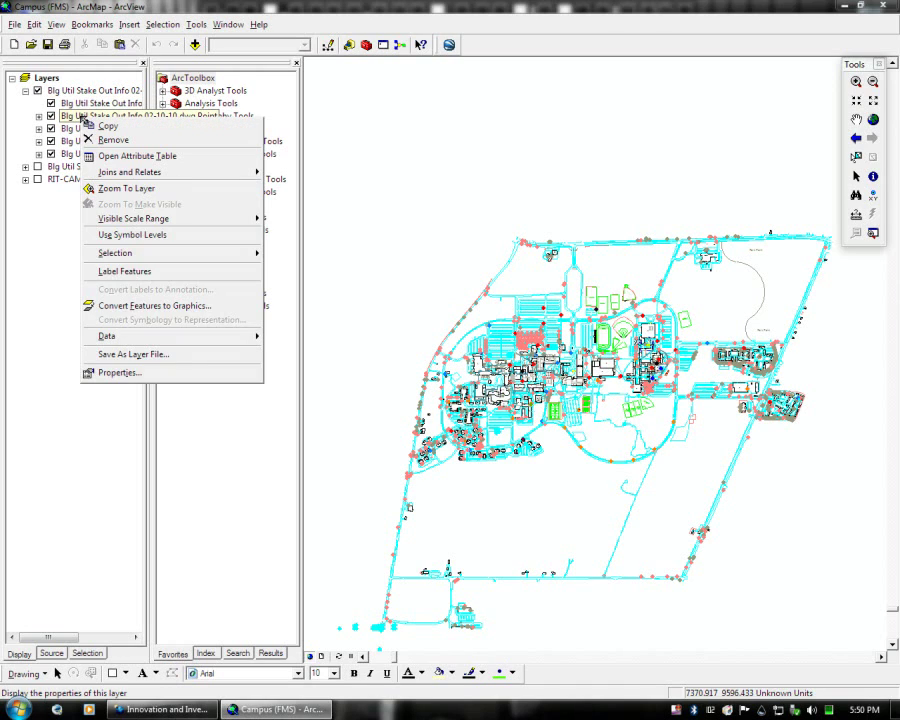
left_click(145, 389)
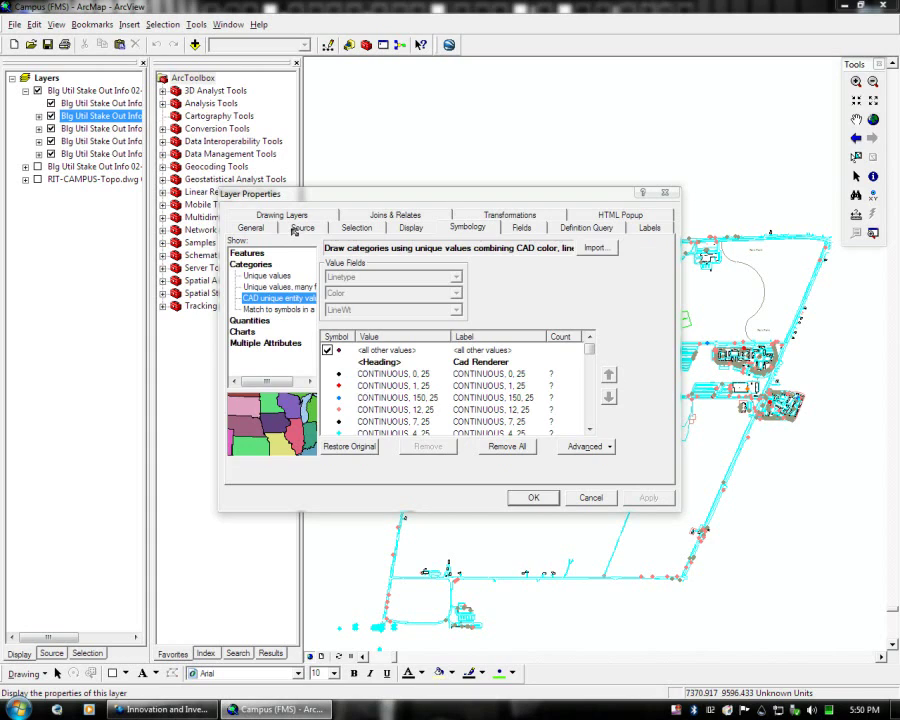
left_click(298, 228)
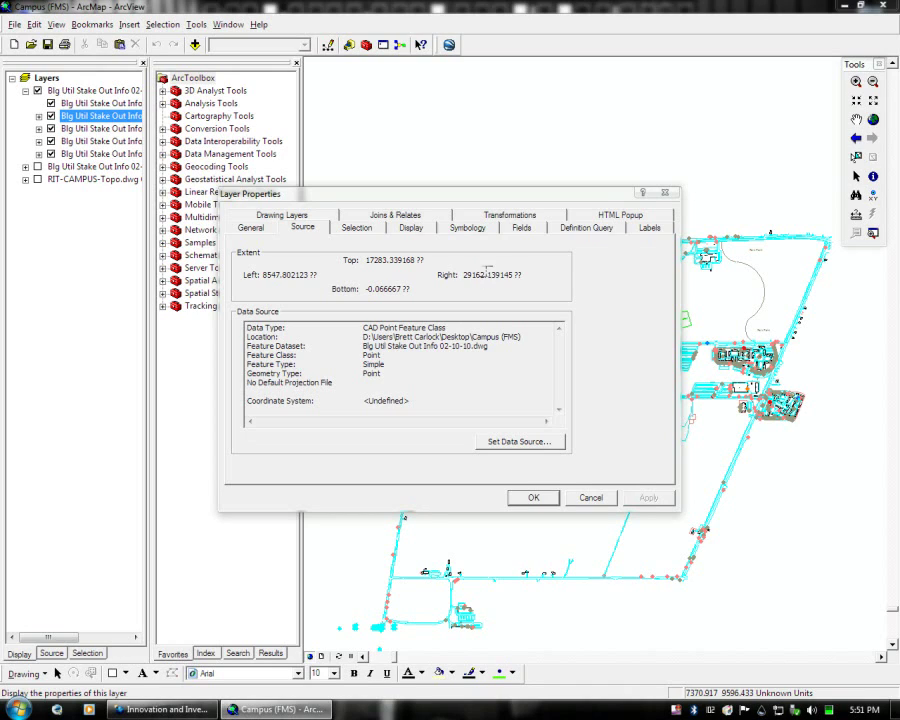
left_click(316, 274)
left_click(411, 288)
left_click_drag(363, 340, 322, 382)
left_click(393, 381)
left_click(582, 497)
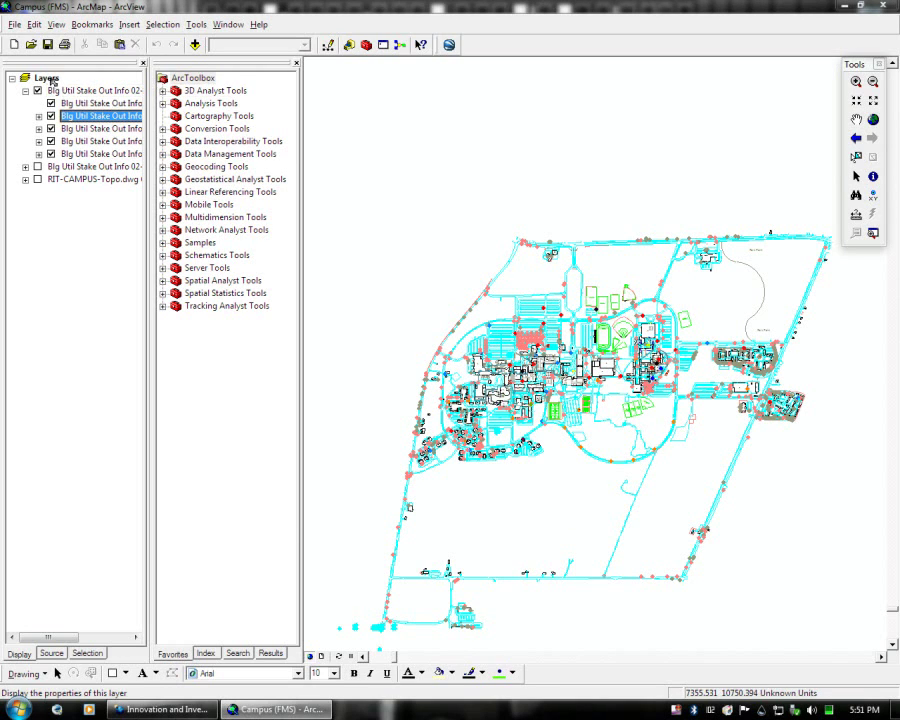
Step: Import Bike_Trails.shp's NAD 1983 StatePlane New York West FIPS 3103 Feet system into the Layers data frame and apply it
left_click(47, 79)
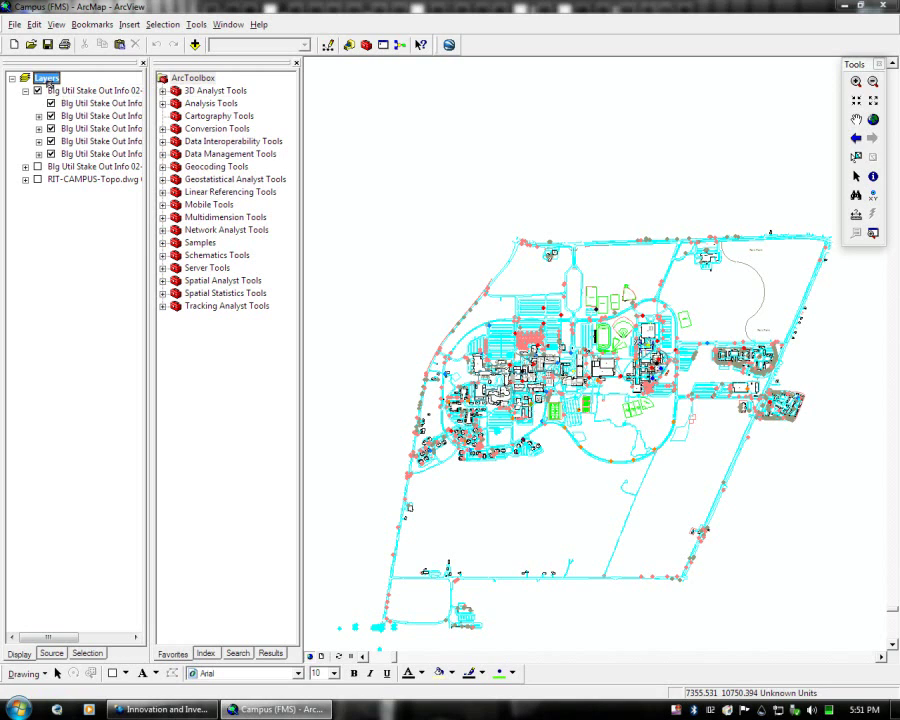
right_click(48, 83)
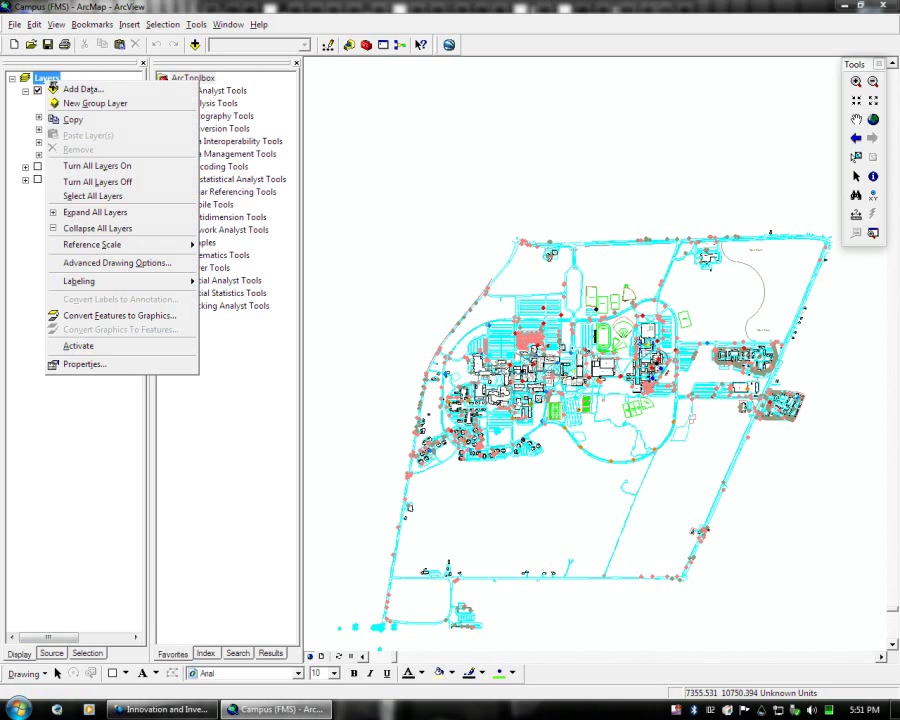
left_click(104, 364)
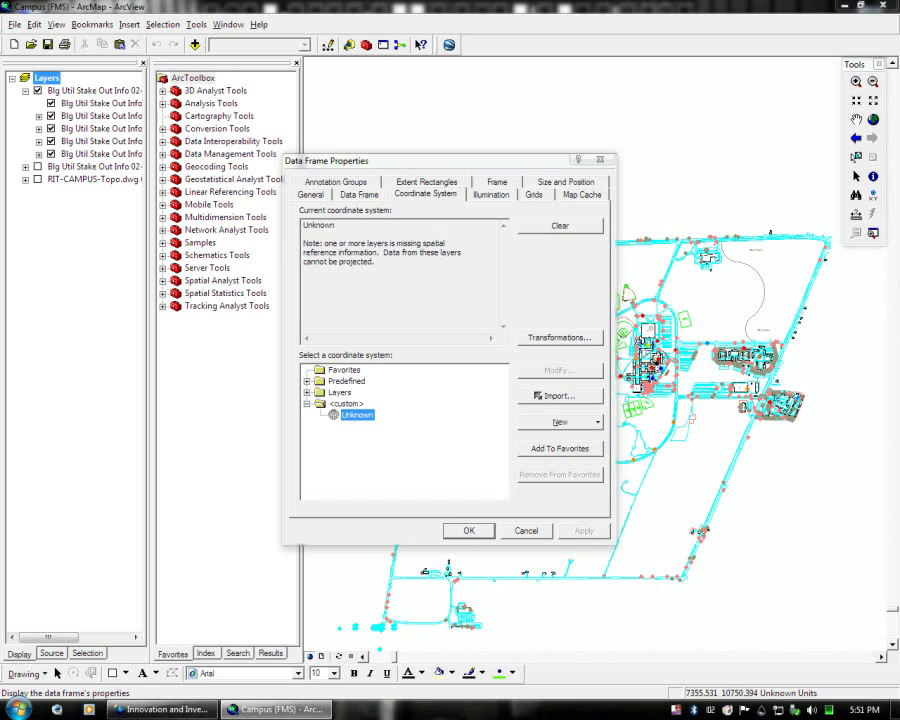
left_click(541, 398)
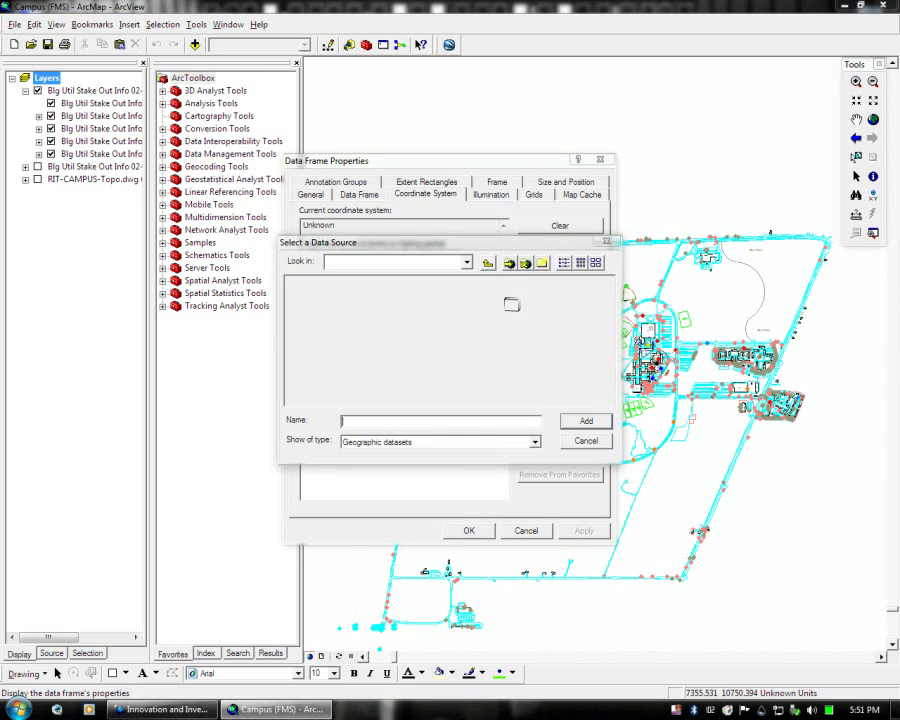
left_click(466, 262)
left_click(400, 297)
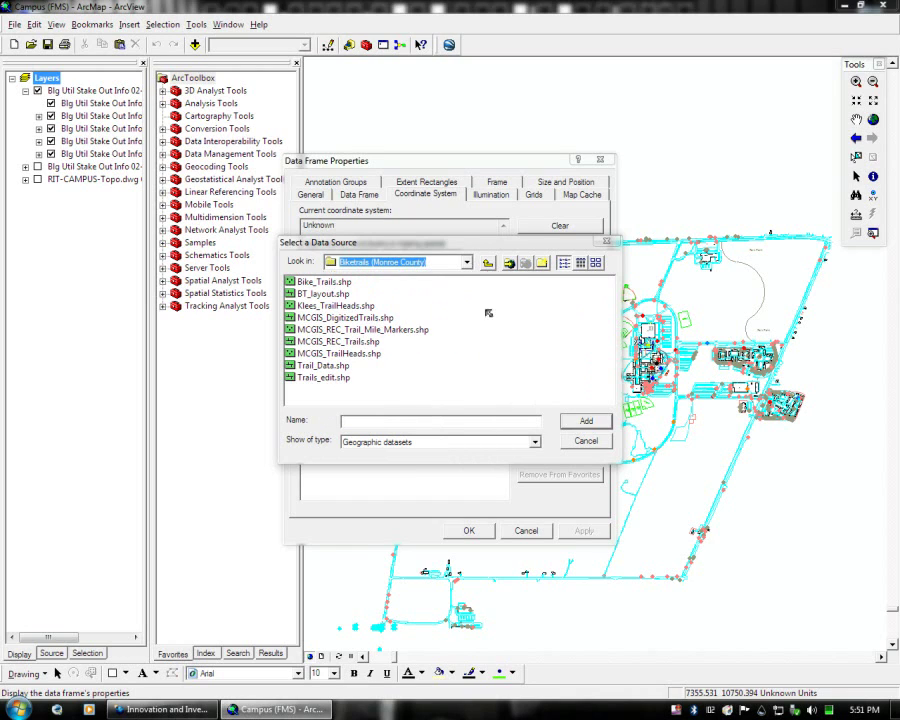
left_click(306, 282)
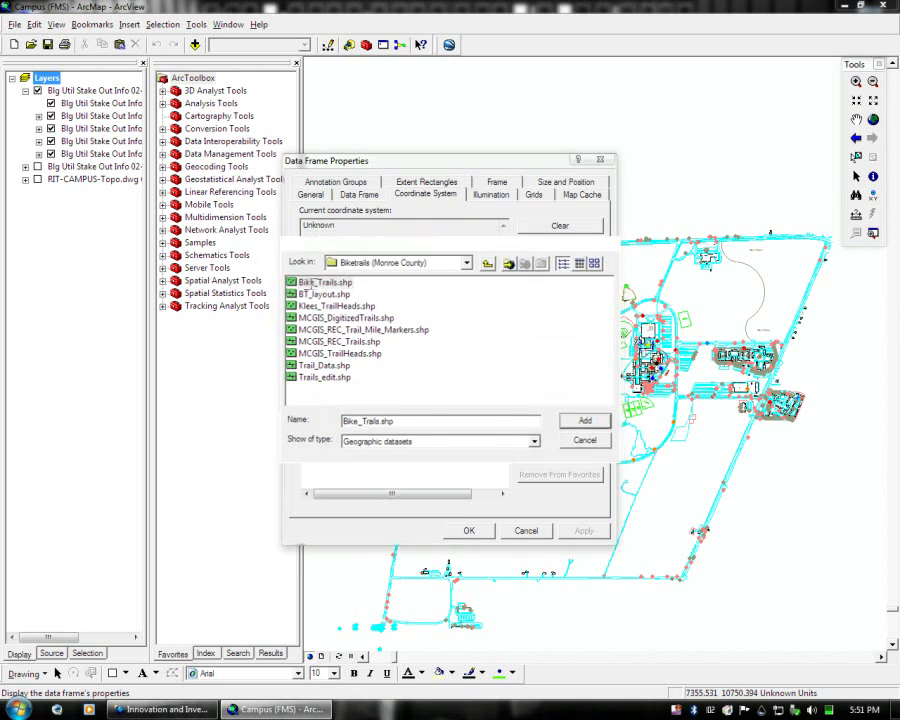
double_click(313, 283)
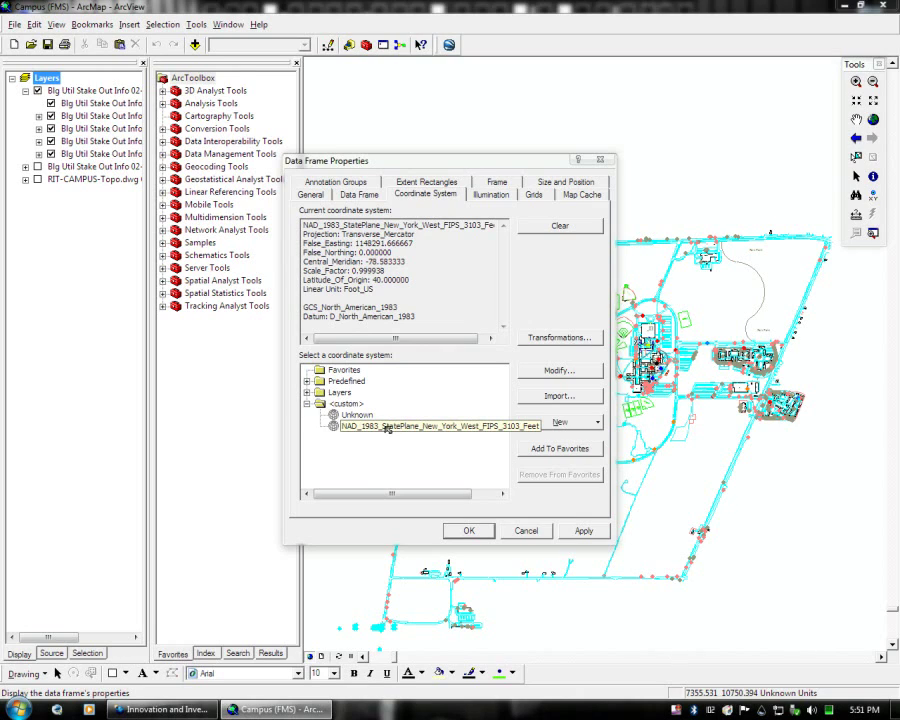
left_click(387, 428)
left_click(584, 531)
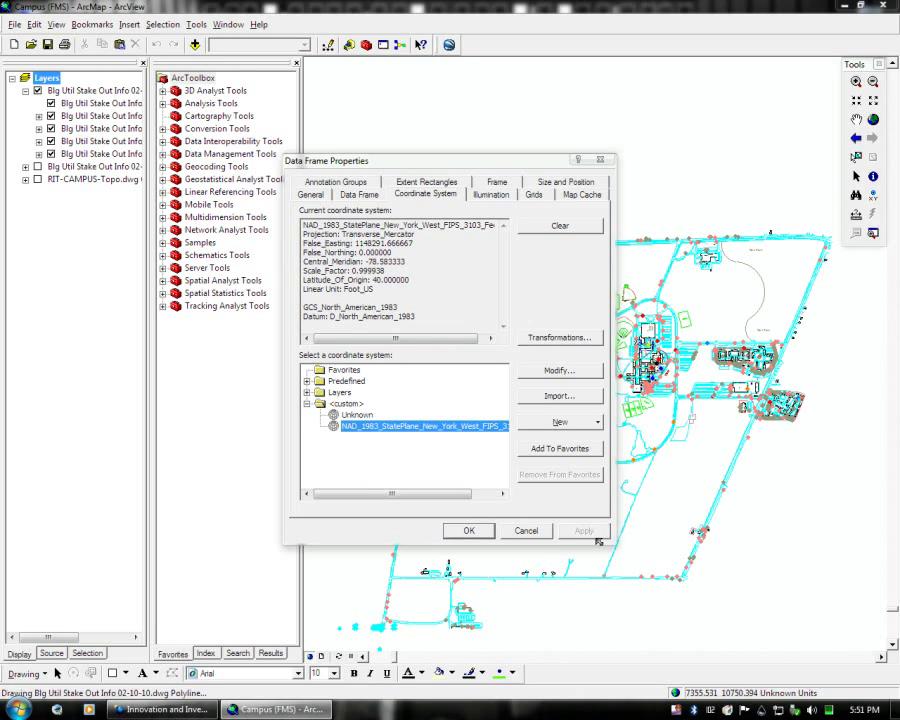
Step: Confirm the data frame properties and select the campus Polygon layer, keeping its name unchanged
left_click(470, 531)
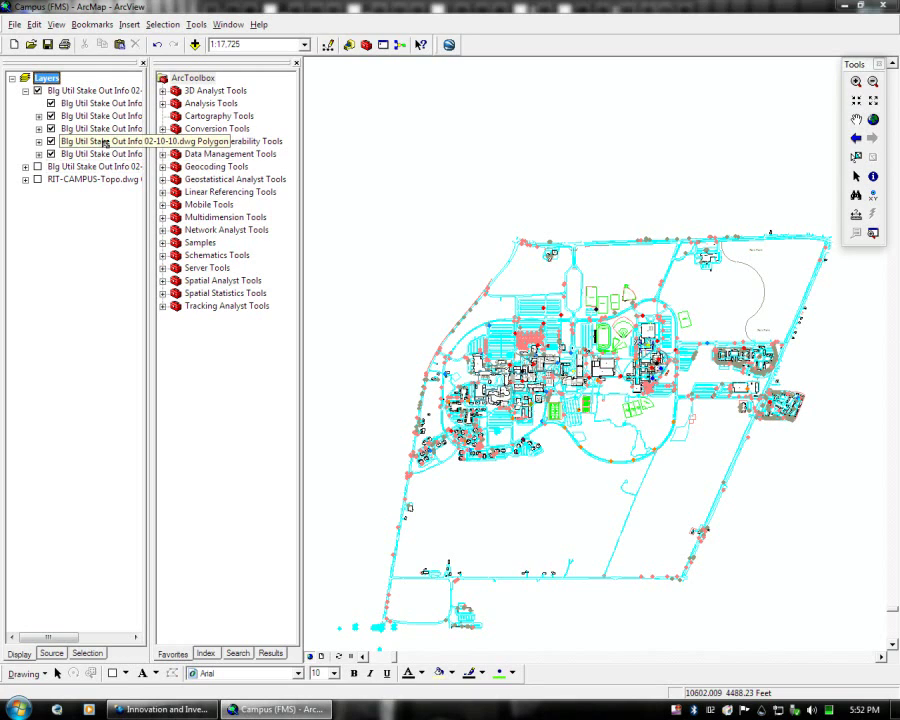
left_click(68, 142)
right_click(91, 146)
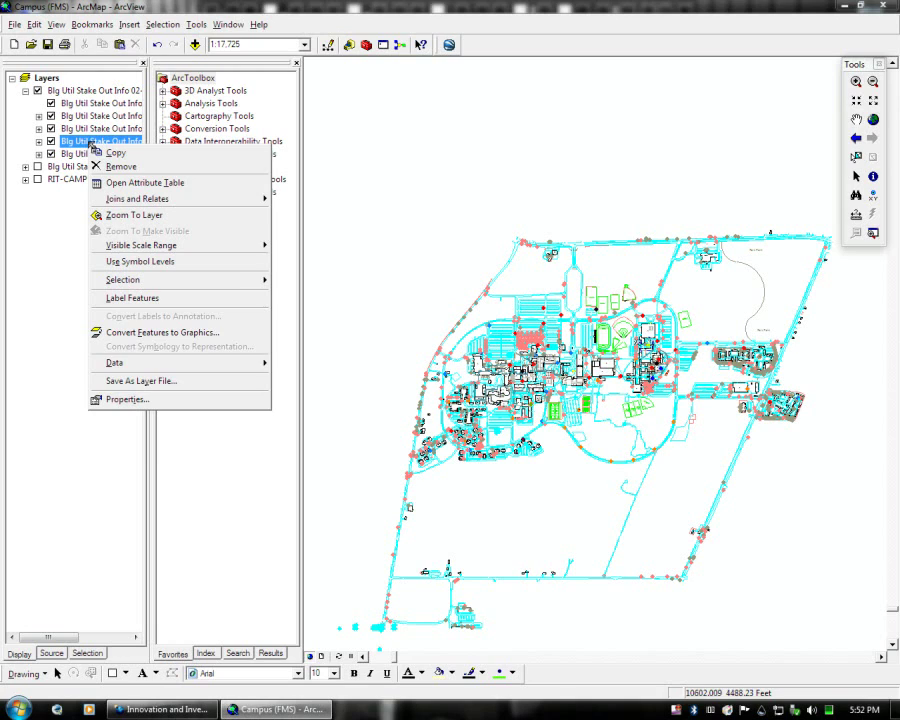
left_click(91, 146)
right_click(91, 145)
key("Escape")
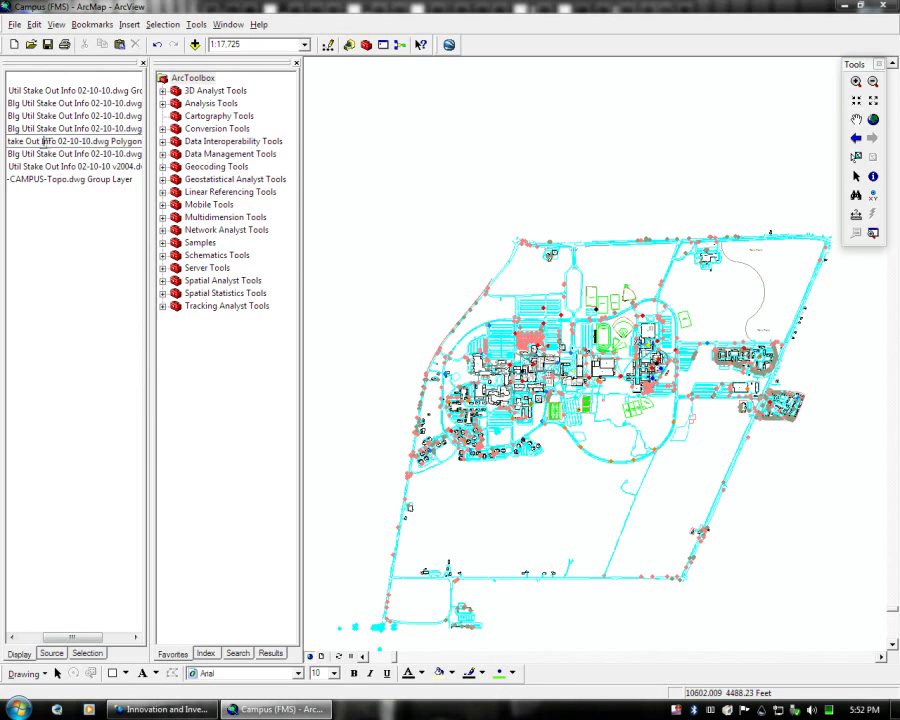
key("Escape")
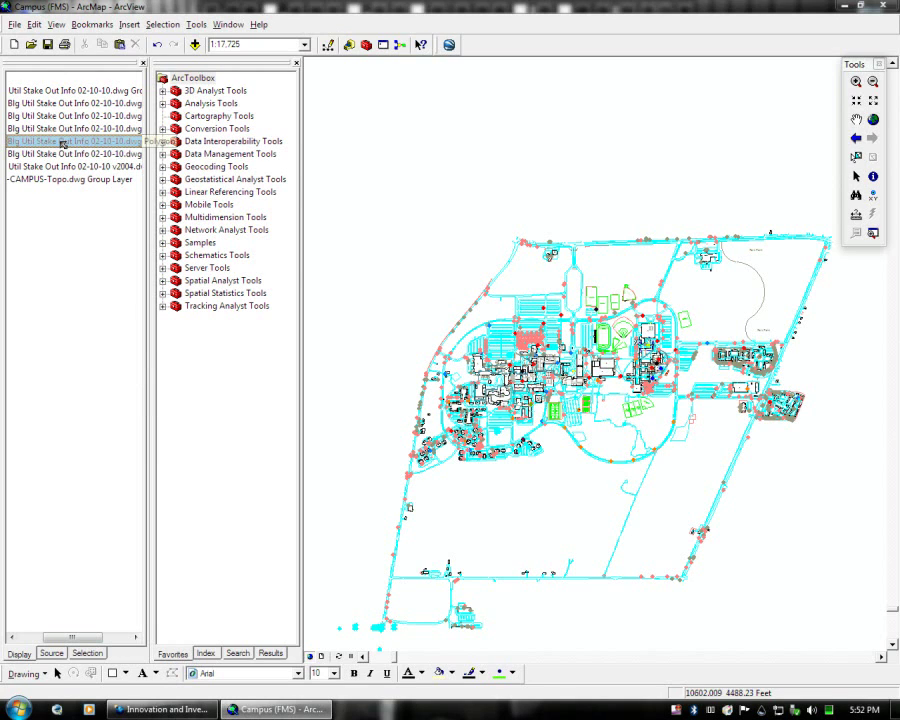
Step: Start exporting the Polygon layer's data using the data frame's coordinate system
right_click(62, 145)
mouse_move(110, 357)
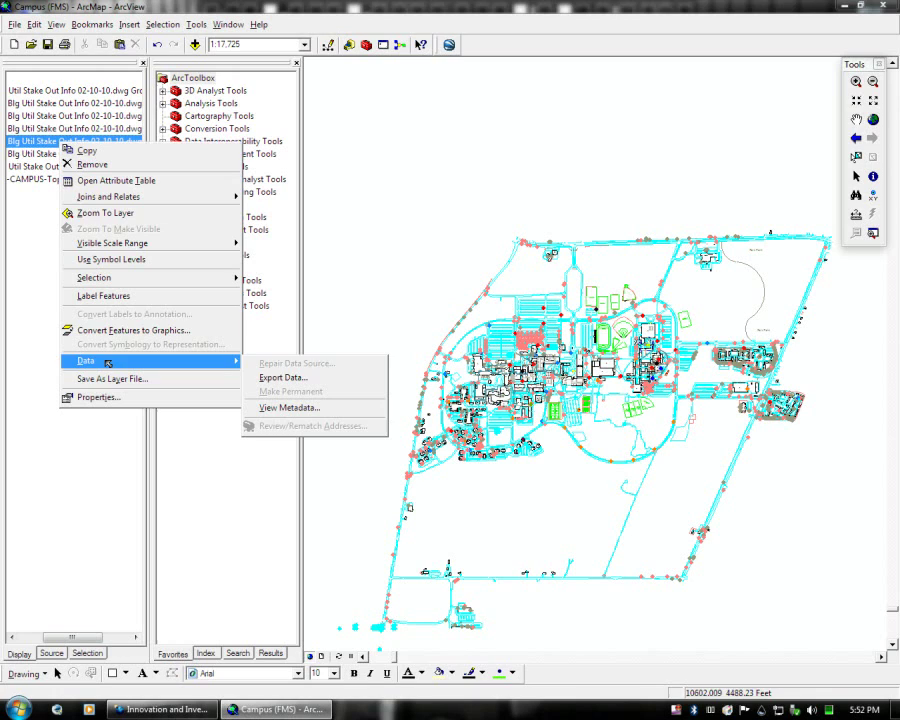
left_click(297, 374)
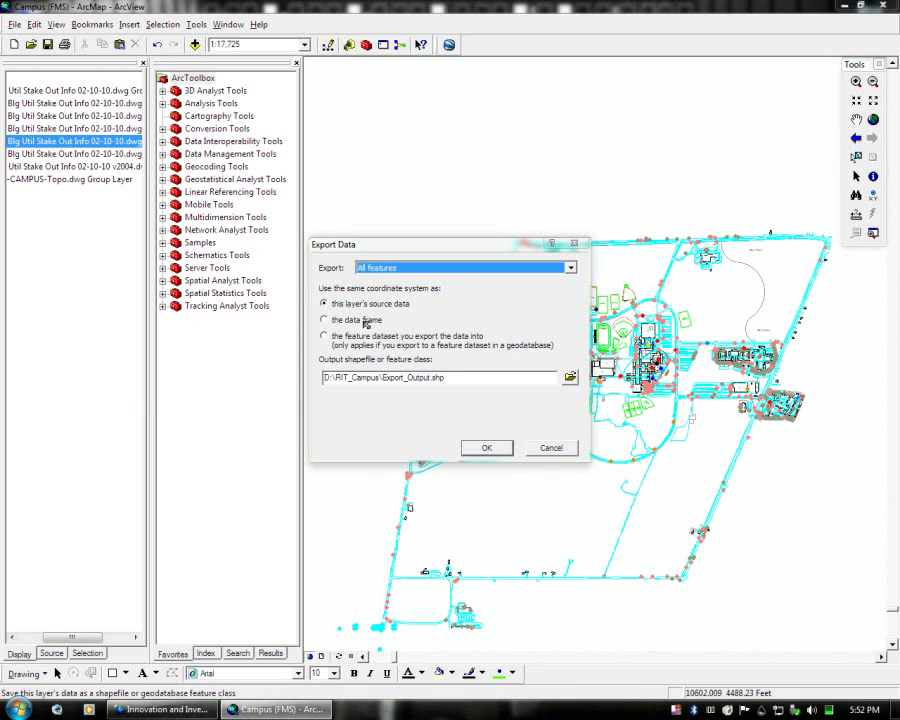
left_click(366, 320)
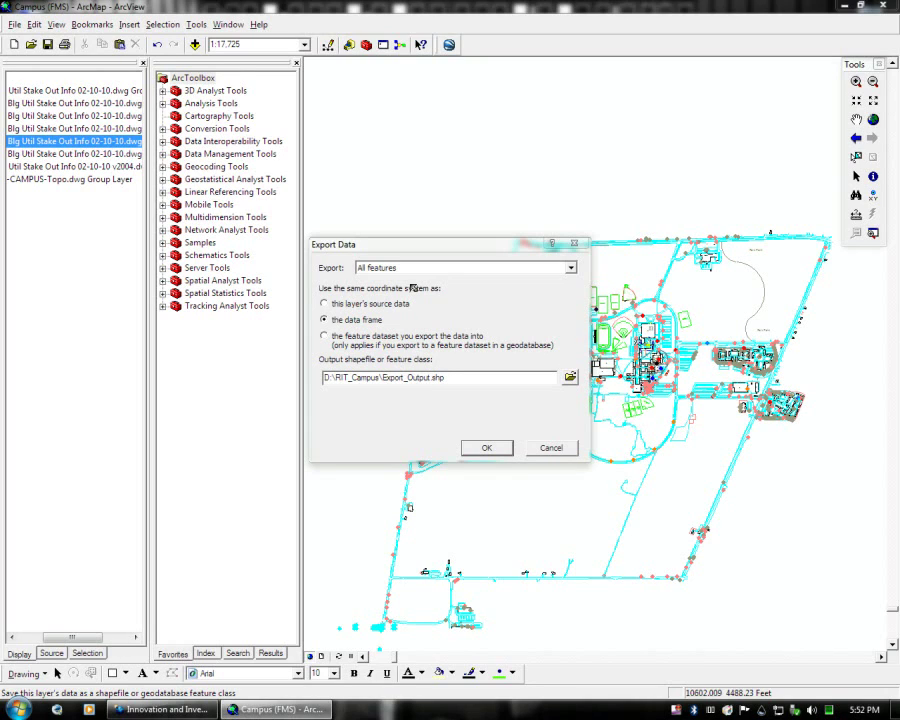
left_click(486, 451)
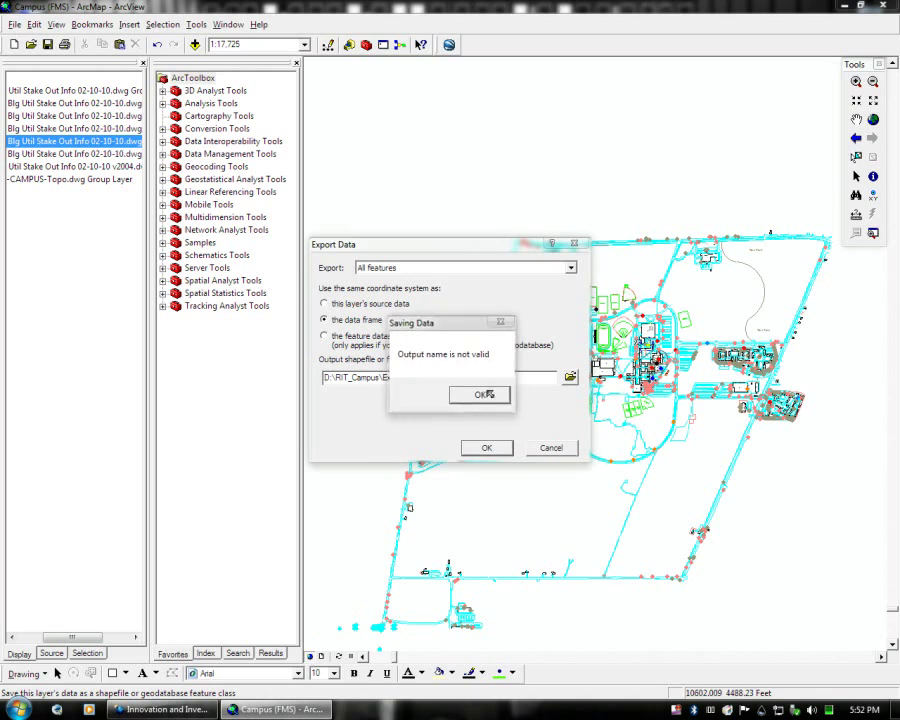
left_click(484, 394)
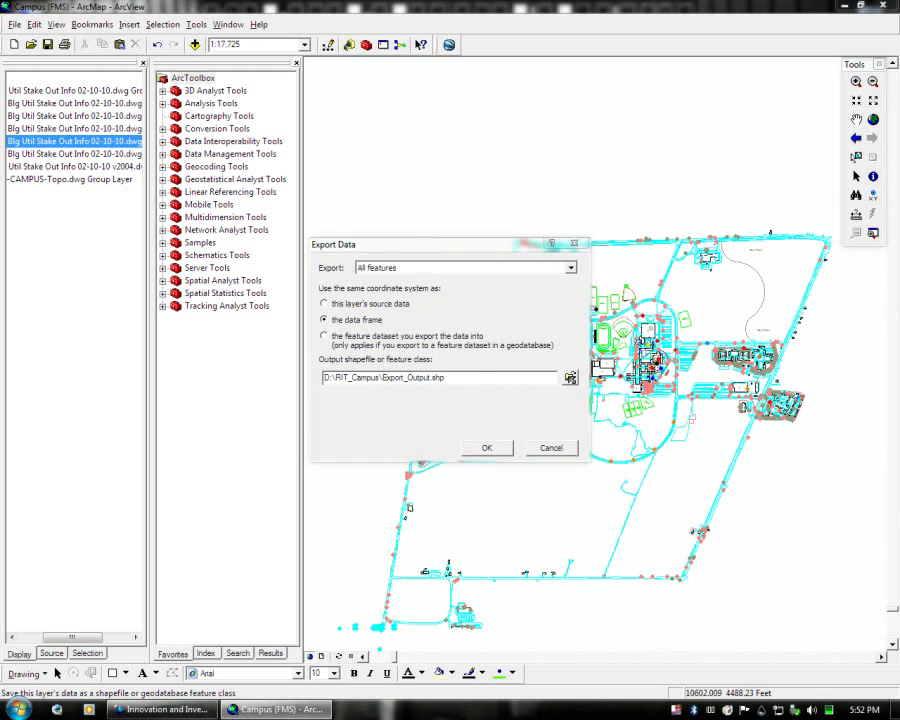
Step: Set the export output to Export_Output.shp on the Desktop
left_click(570, 377)
left_click(467, 262)
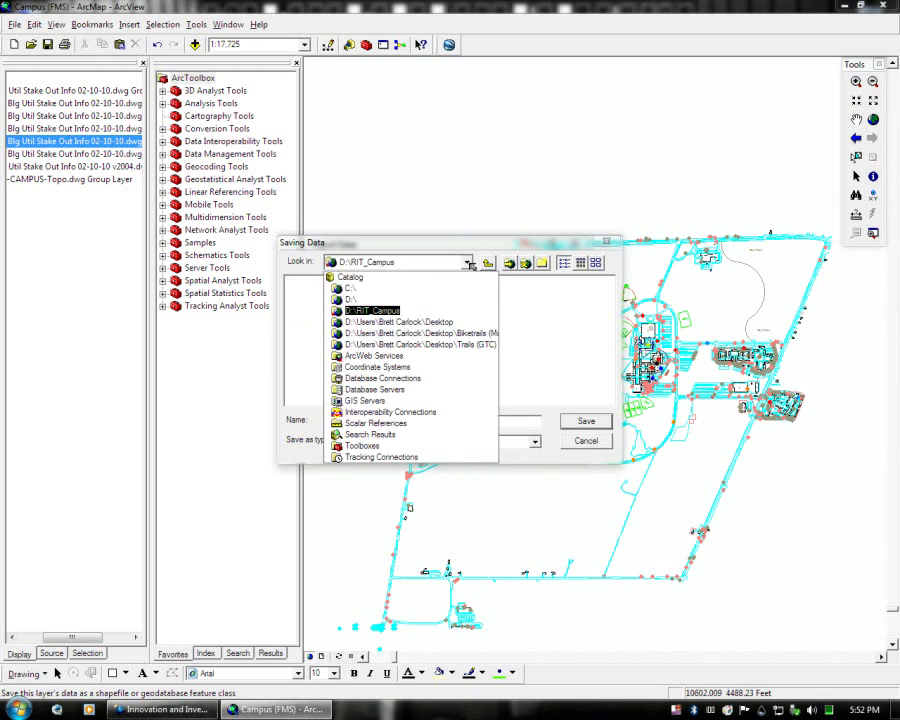
left_click(395, 323)
left_click(585, 421)
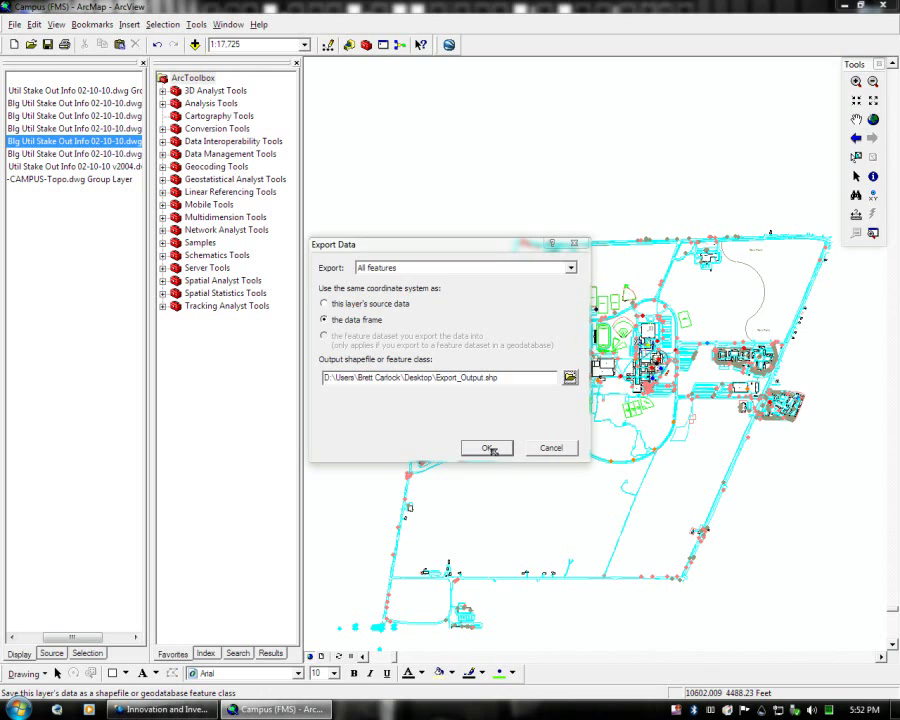
Step: Run the shapefile export of the campus polygons
left_click(486, 447)
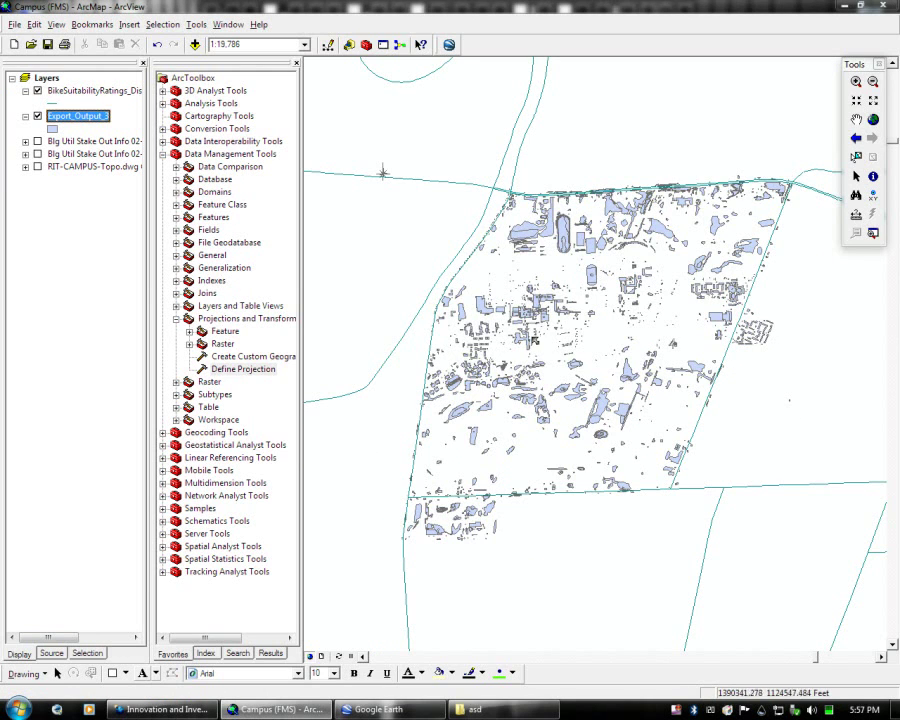
scroll(599, 362, "up", 2)
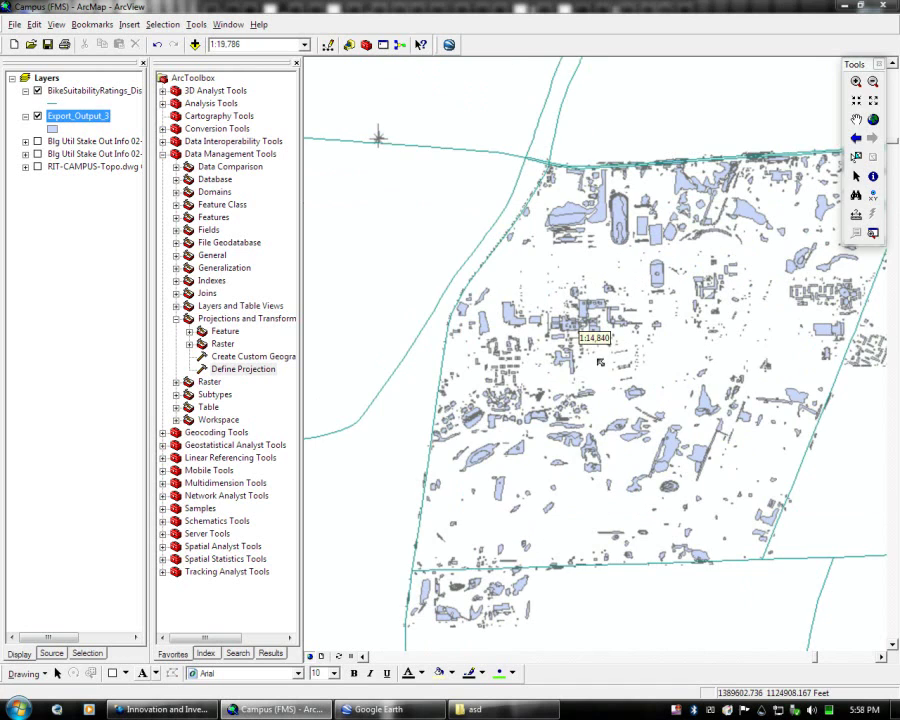
scroll(599, 362, "up", 1)
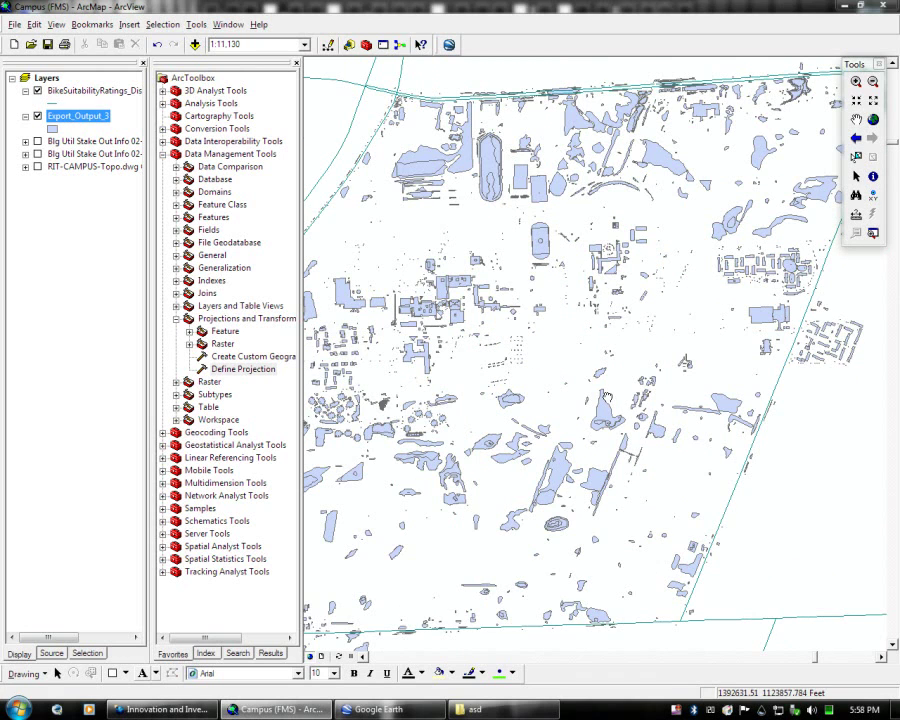
scroll(599, 362, "down", 1)
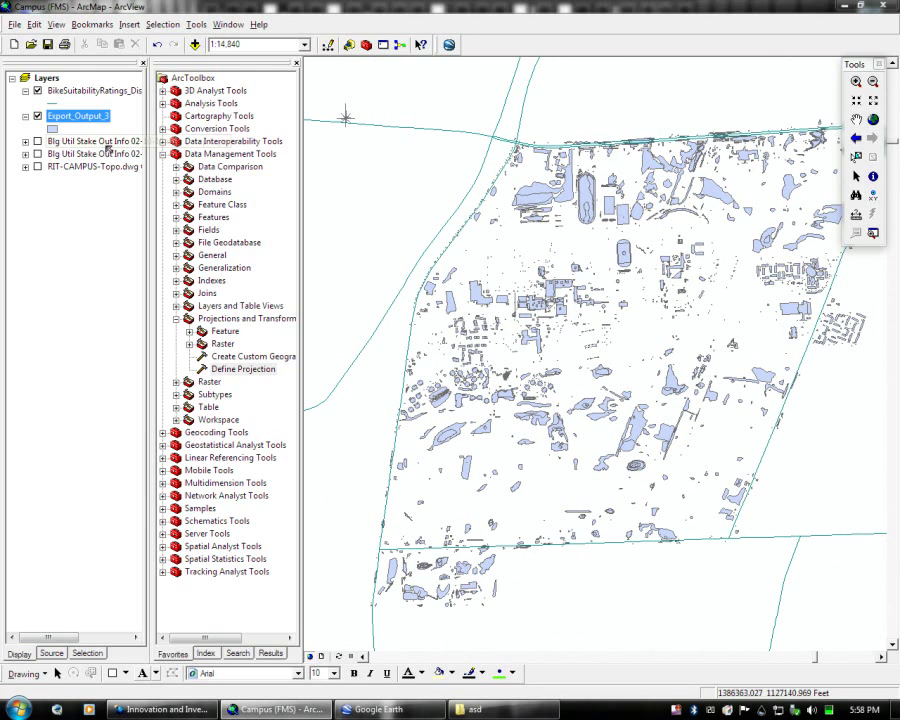
Step: Export Export_Output_3 to KML with height <NONE> and open it in Google Earth
left_click(449, 44)
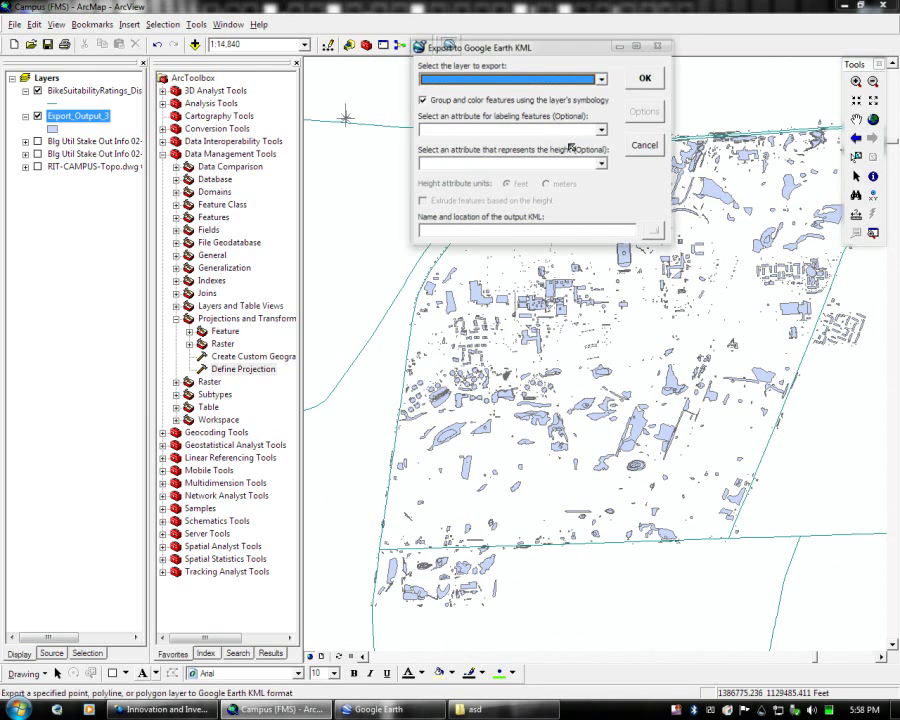
left_click(548, 163)
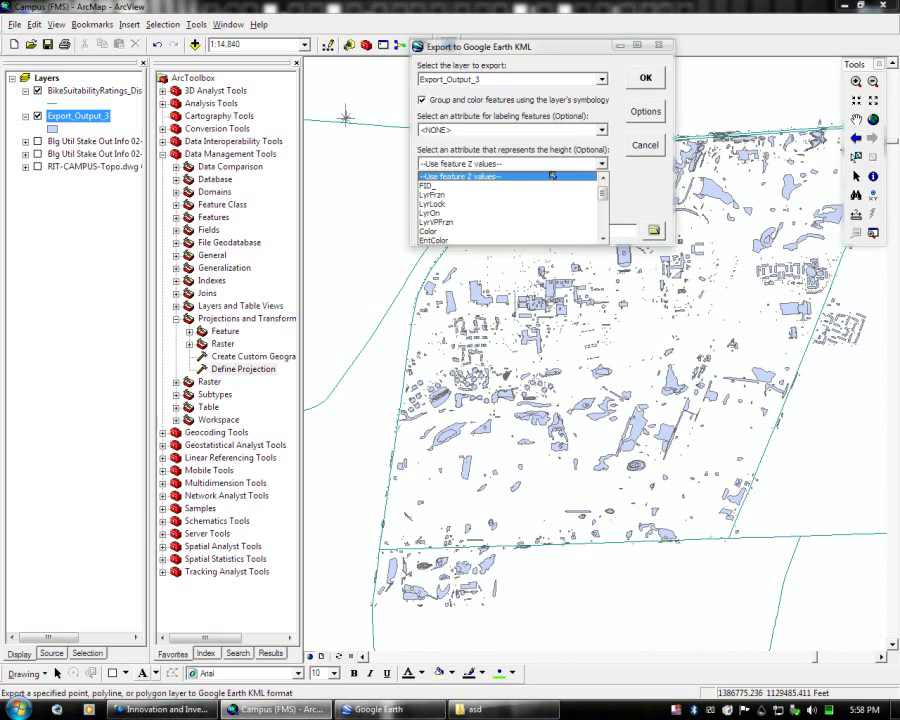
left_click(544, 176)
left_click(645, 77)
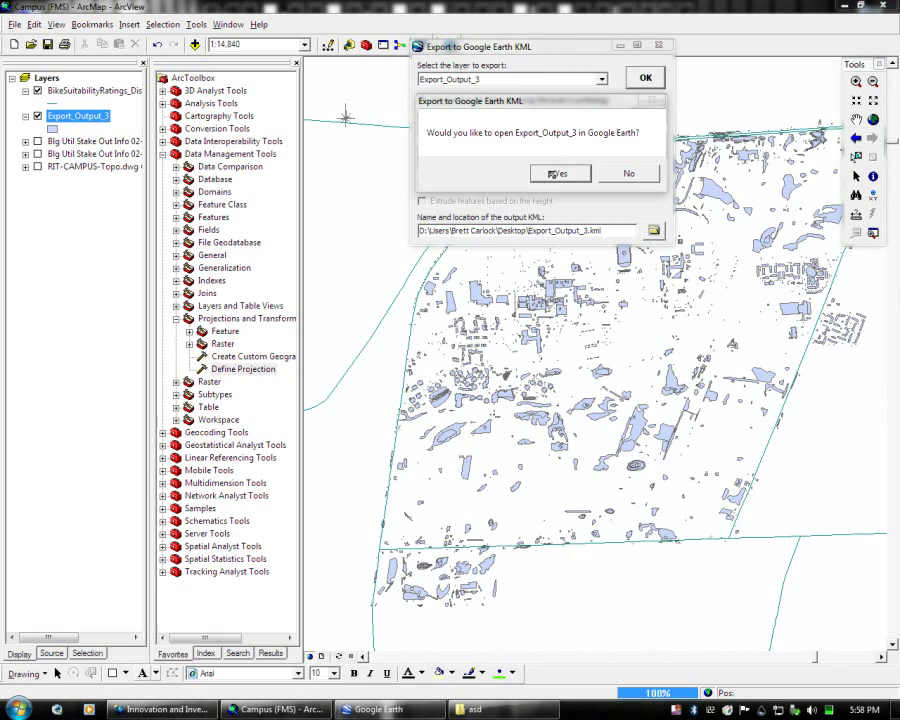
left_click(556, 175)
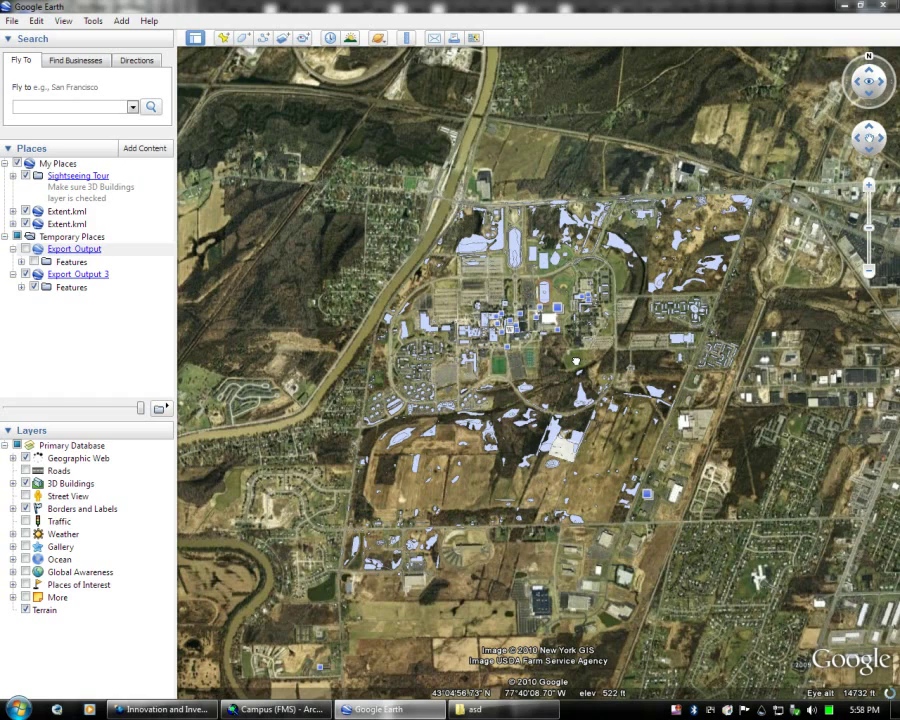
Step: Zoom Google Earth in on the campus so the blue polygons overlay the fields and buildings
scroll(576, 362, "up", 5)
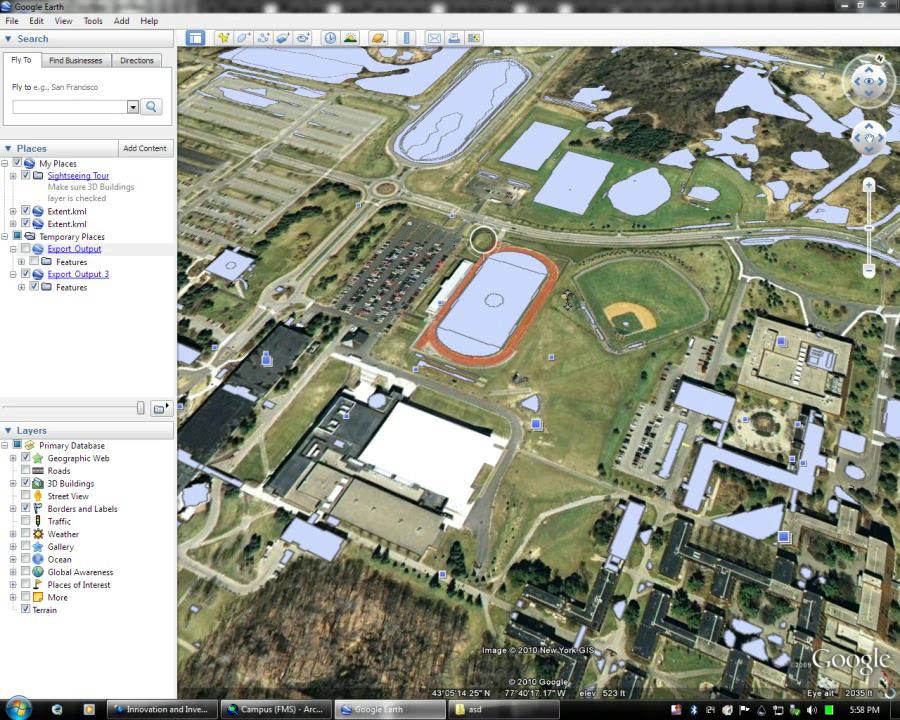